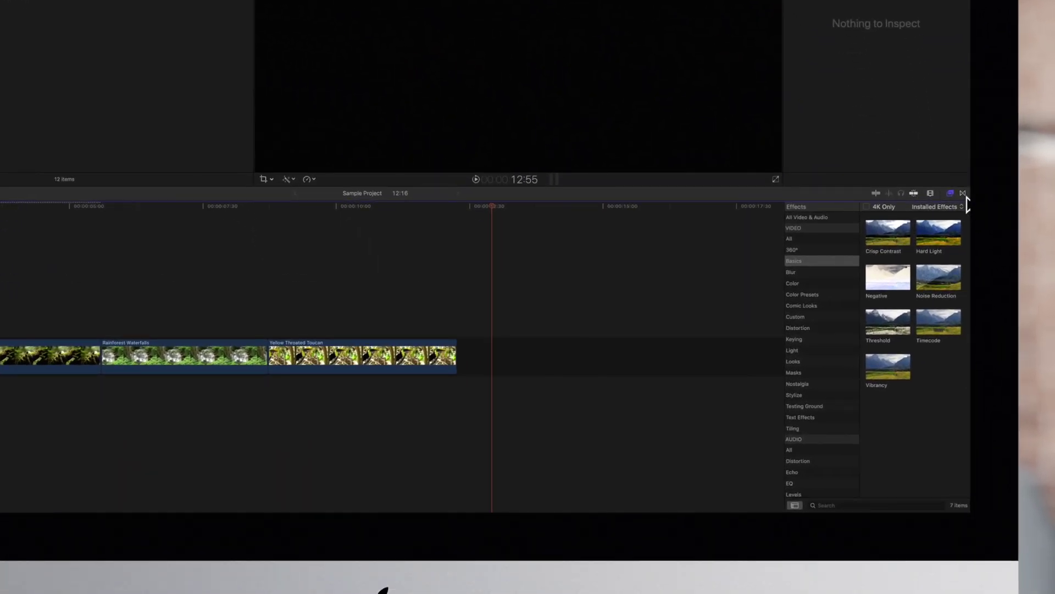
Drag the Movements Flip transition onto the edit between Rainforest Branch and Rainforest Waterfalls.
left_click(963, 193)
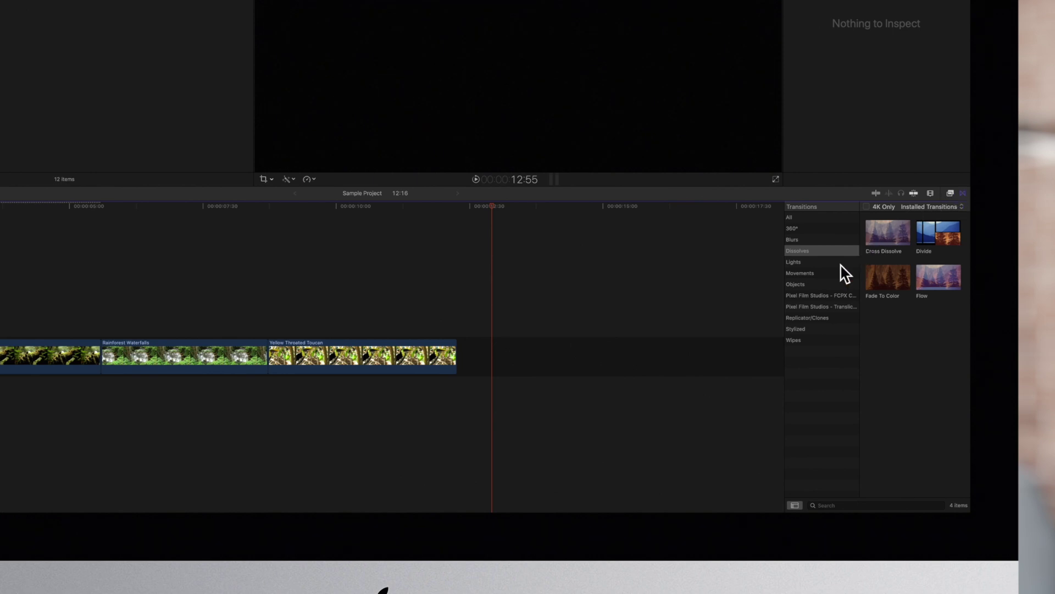
left_click(825, 274)
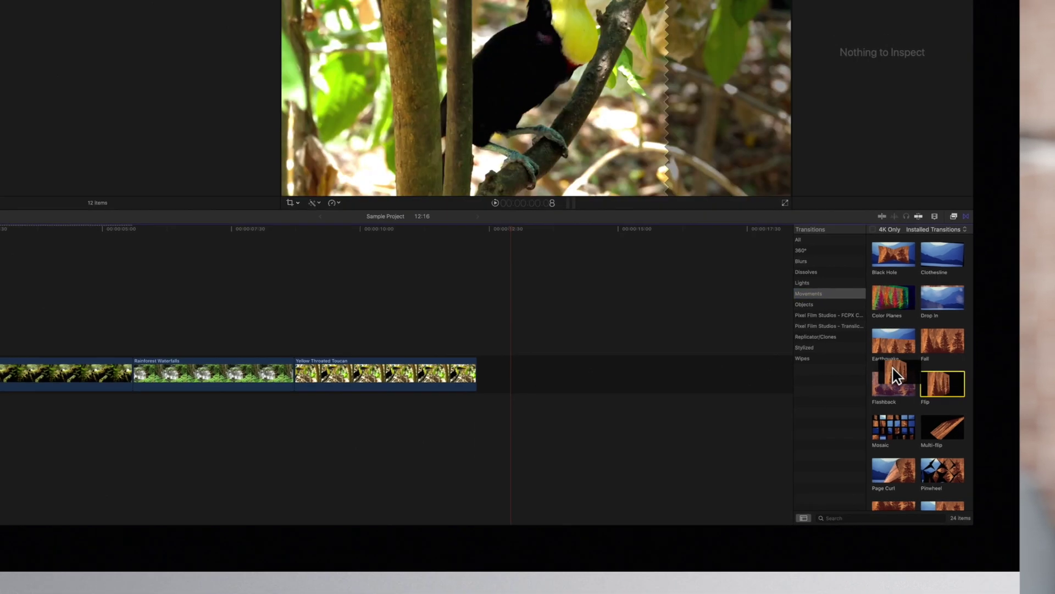
mouse_move(943, 371)
left_mouse_down()
mouse_move(401, 424)
mouse_move(303, 472)
left_mouse_up()
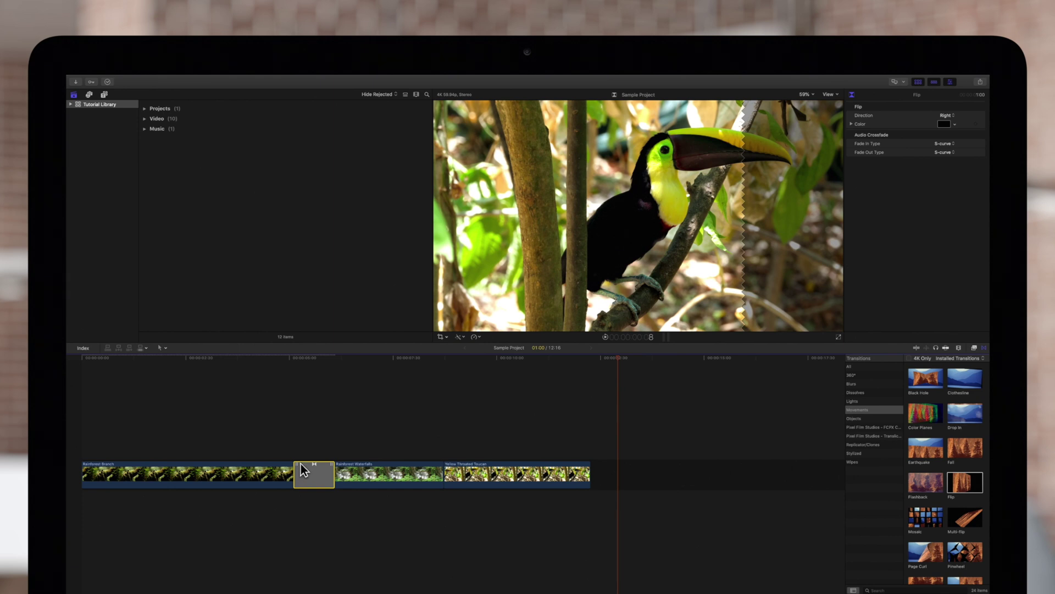
left_click(275, 443)
Play through the Flip transition and stop on the waterfall clip.
key("space")
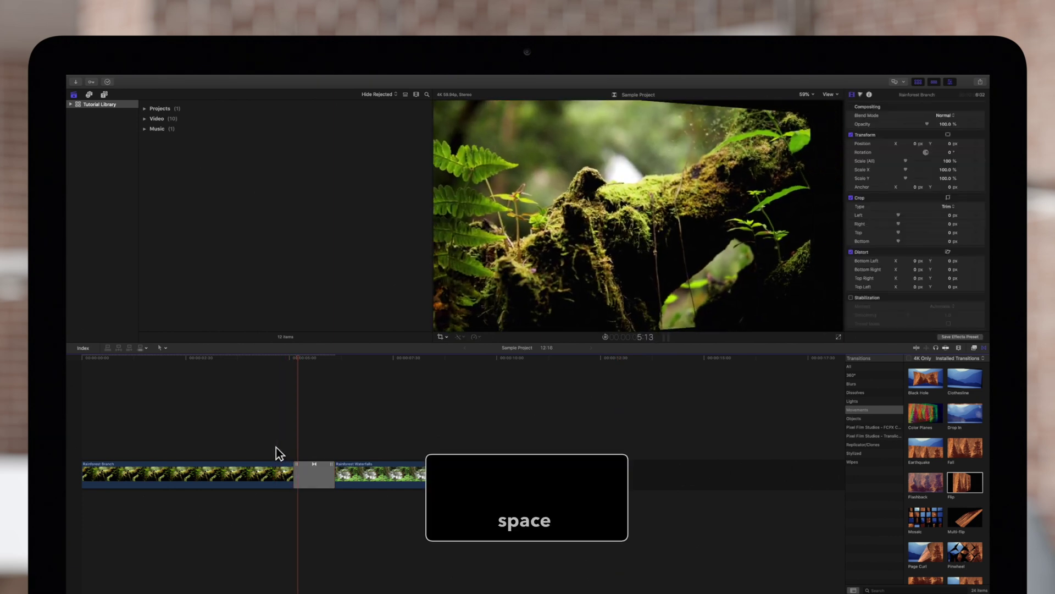
key("space")
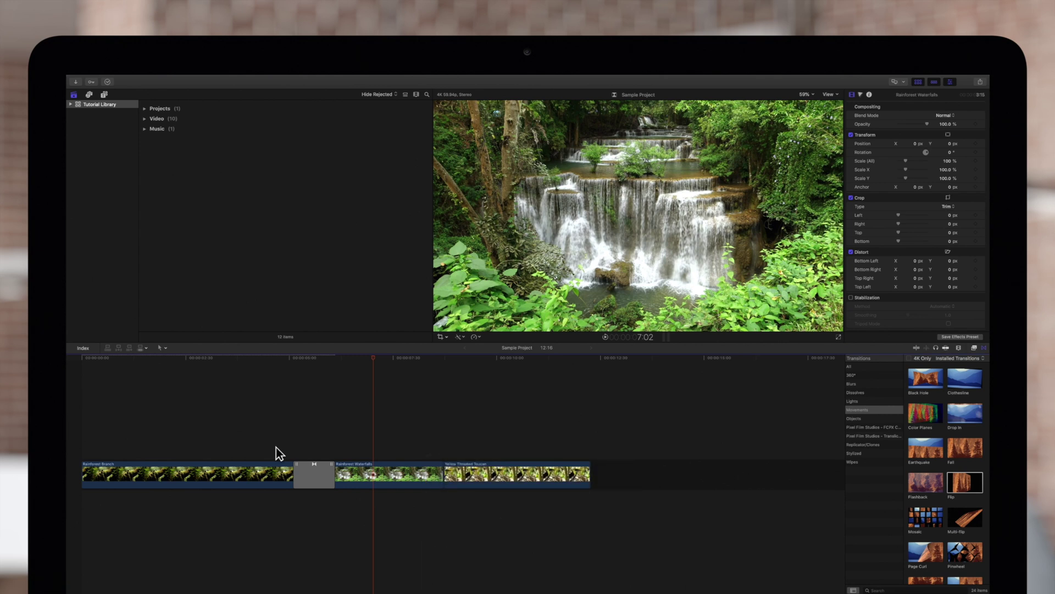
Select the first Flip transition and copy it with Edit > Copy.
left_click(313, 474)
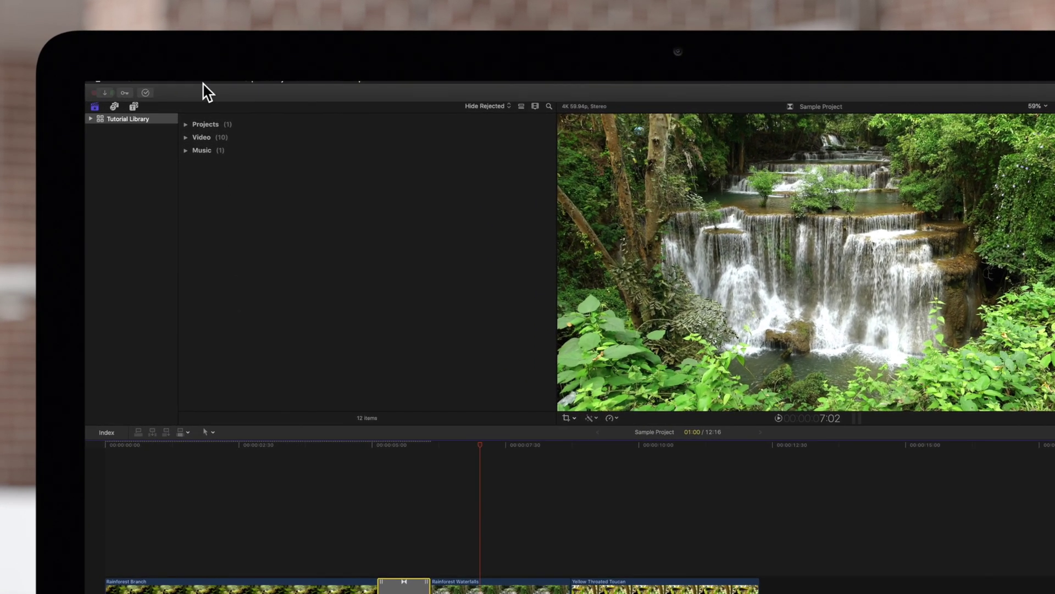
left_click(185, 86)
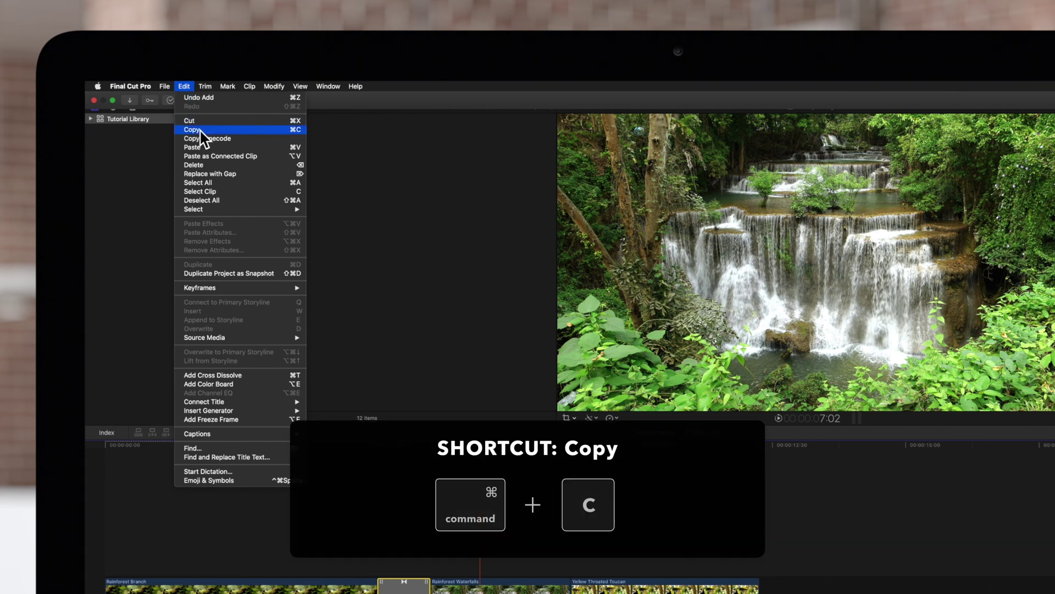
left_click(200, 129)
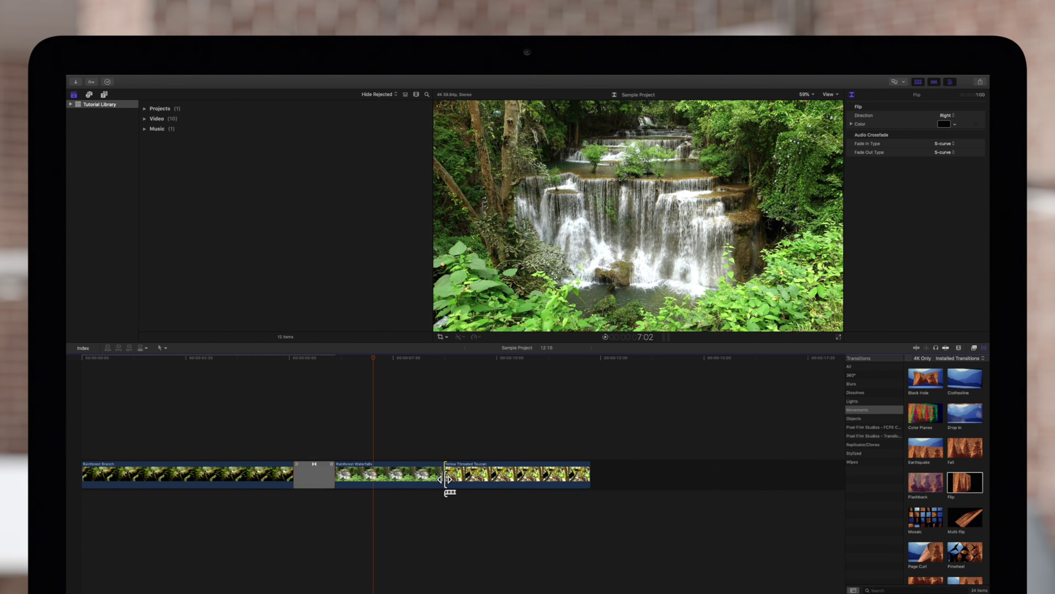
Select the edit before the toucan clip and paste the Flip transition with Edit > Paste.
left_click(450, 482)
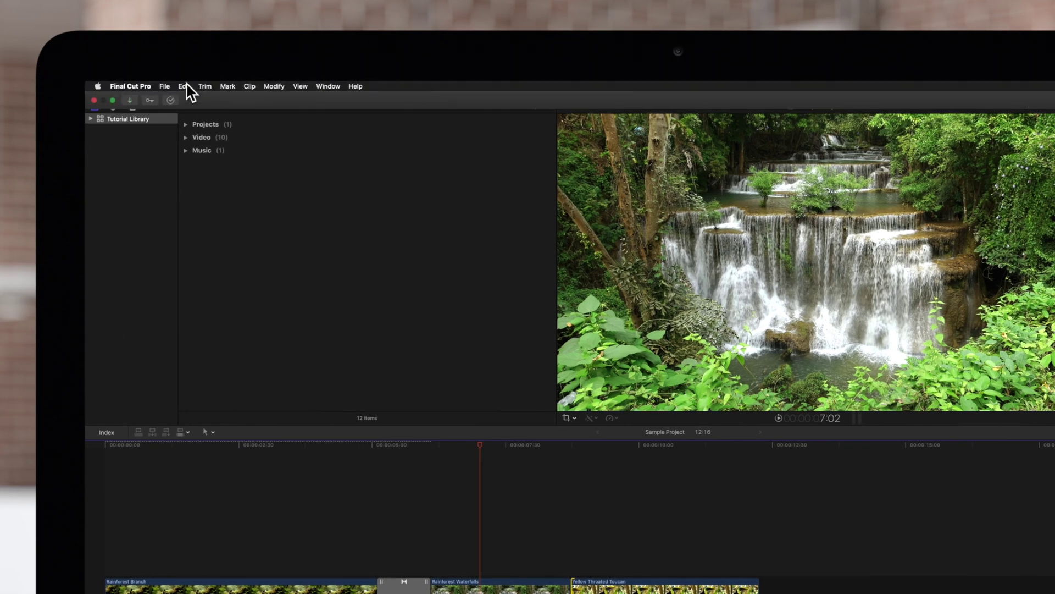
left_click(187, 86)
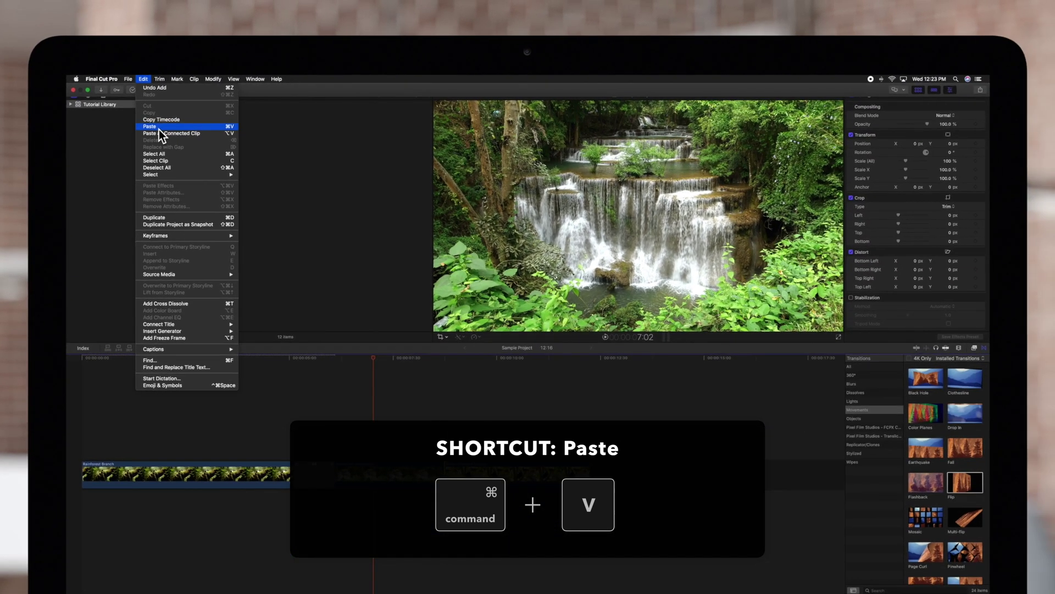
left_click(160, 130)
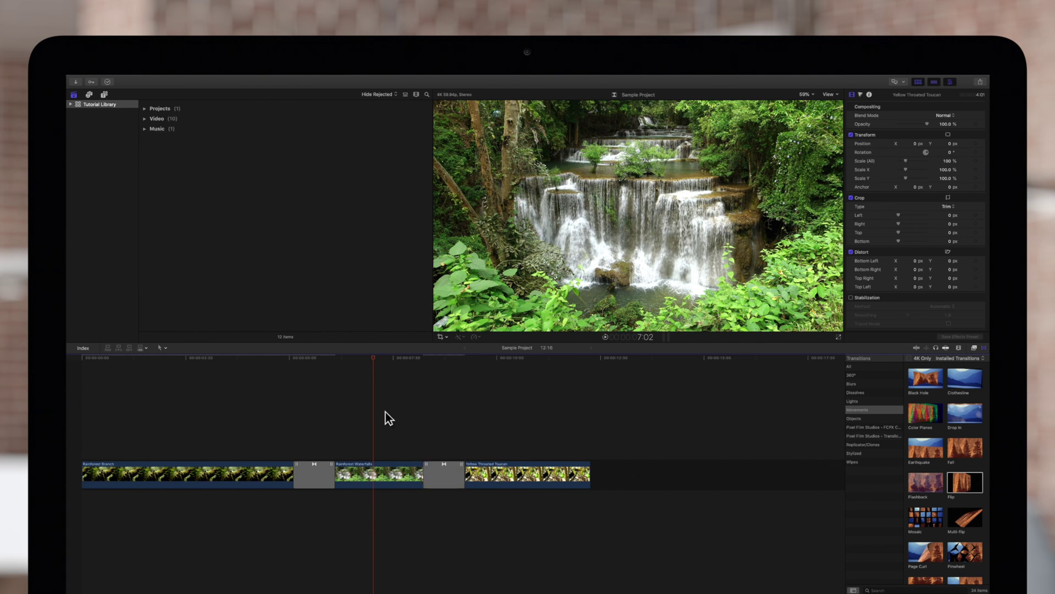
Play through the second transition into the Yellow Throated Toucan clip.
key("space")
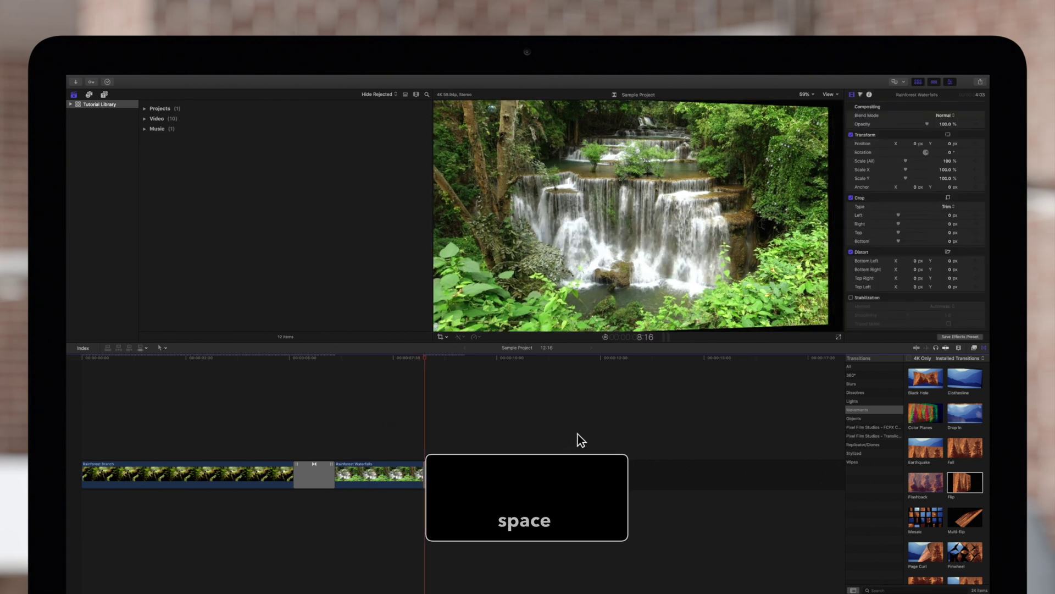
key("space")
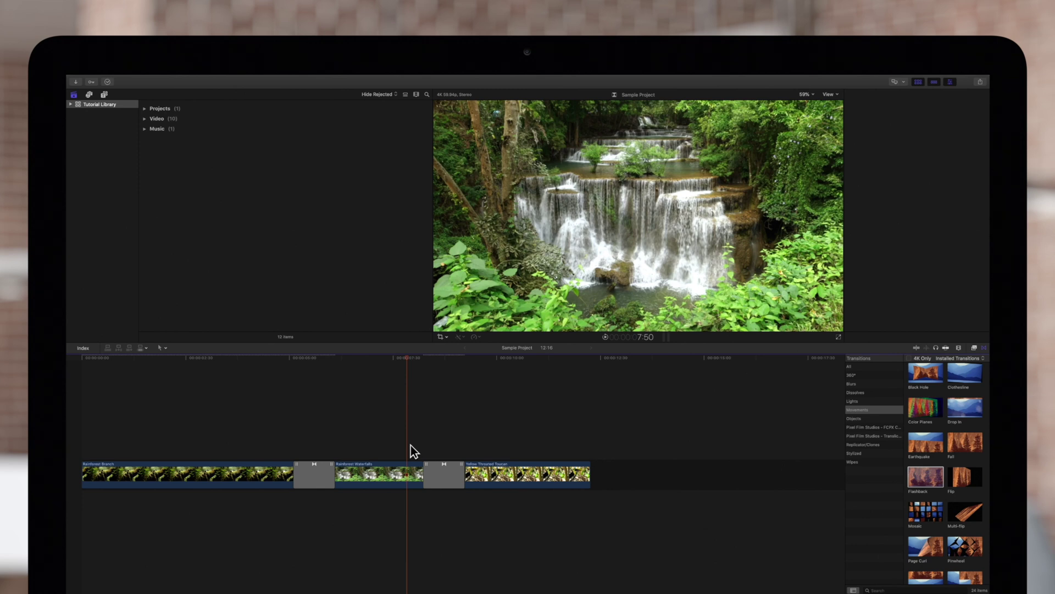
Preview the Flashback transition before the toucan clip, then replace it with the copied Flip.
key("space")
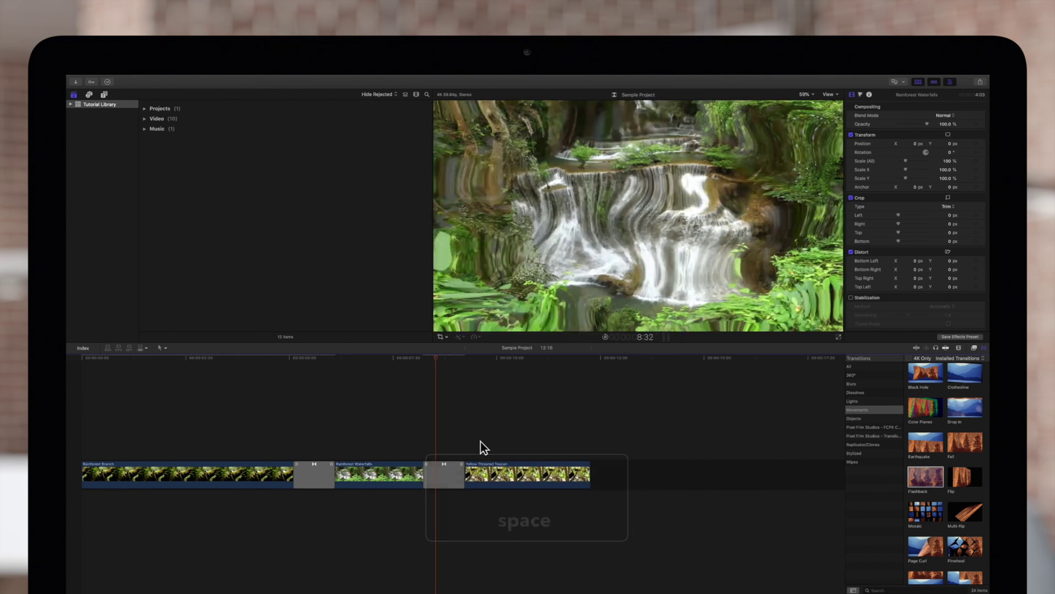
key("space")
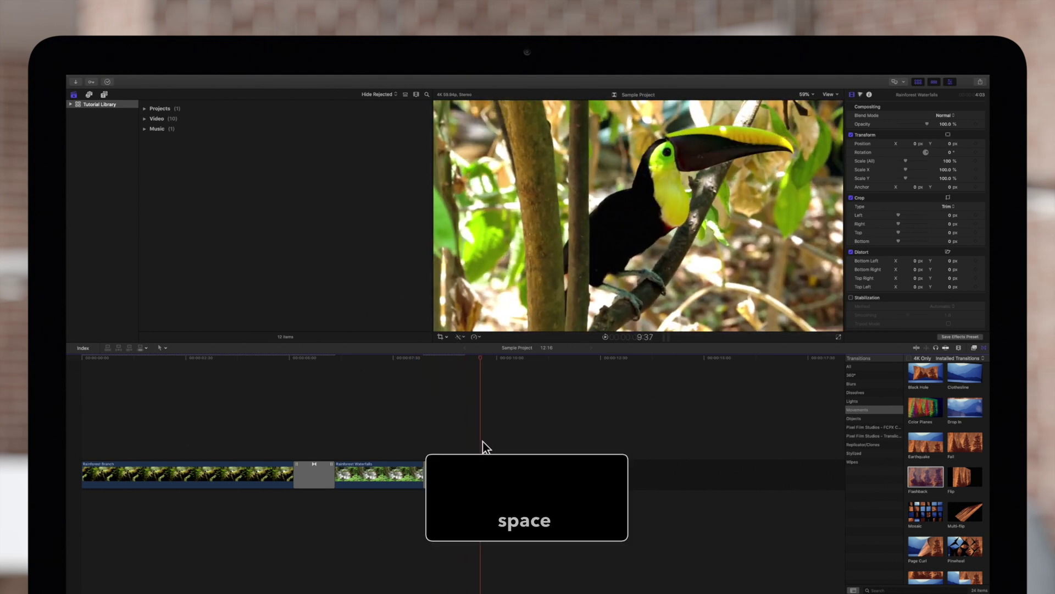
left_click_drag(483, 361, 442, 361)
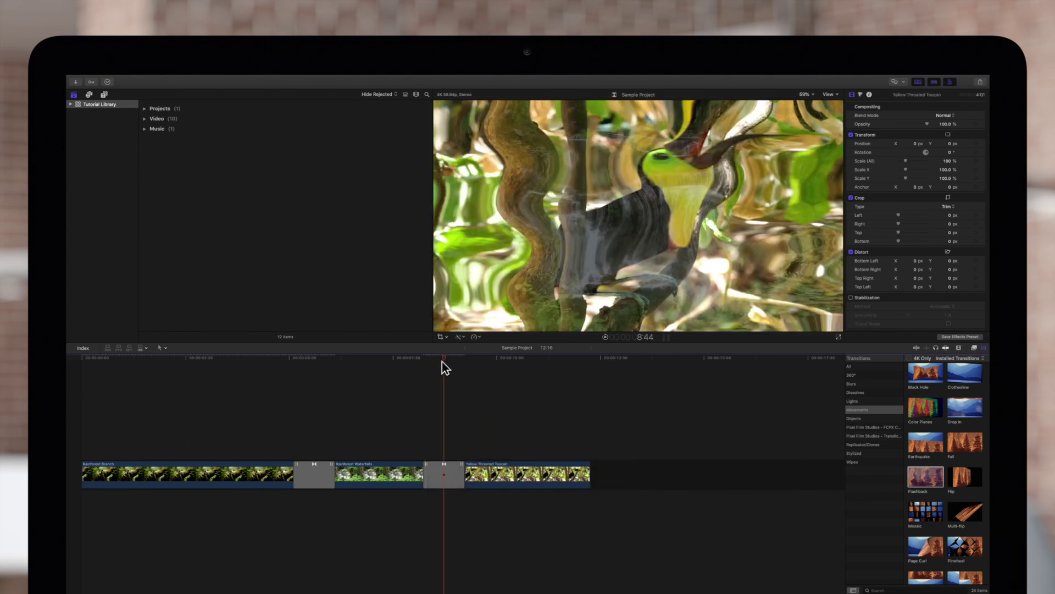
left_click(446, 476)
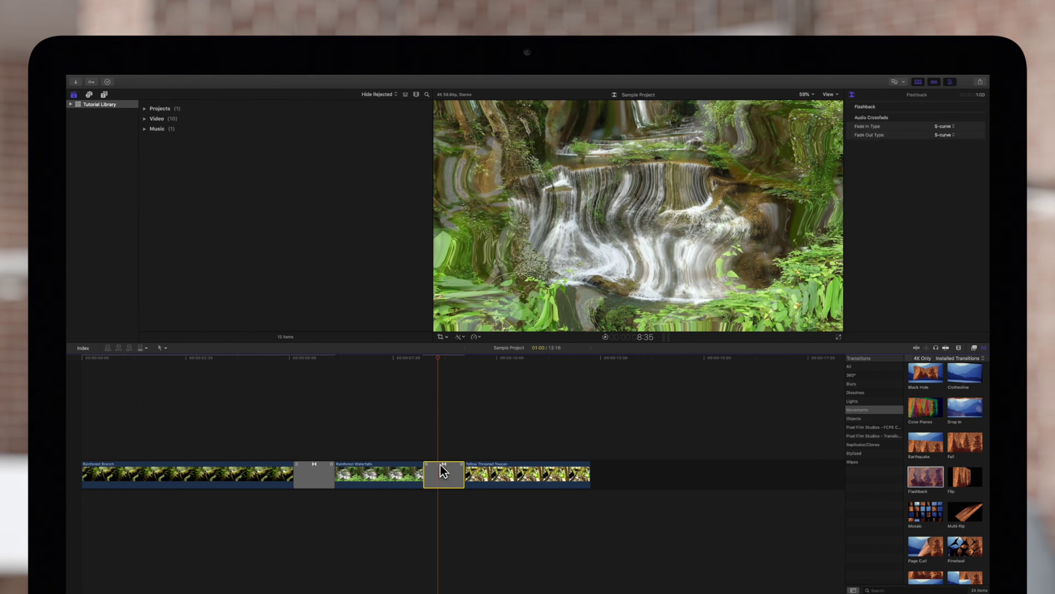
key("super+v")
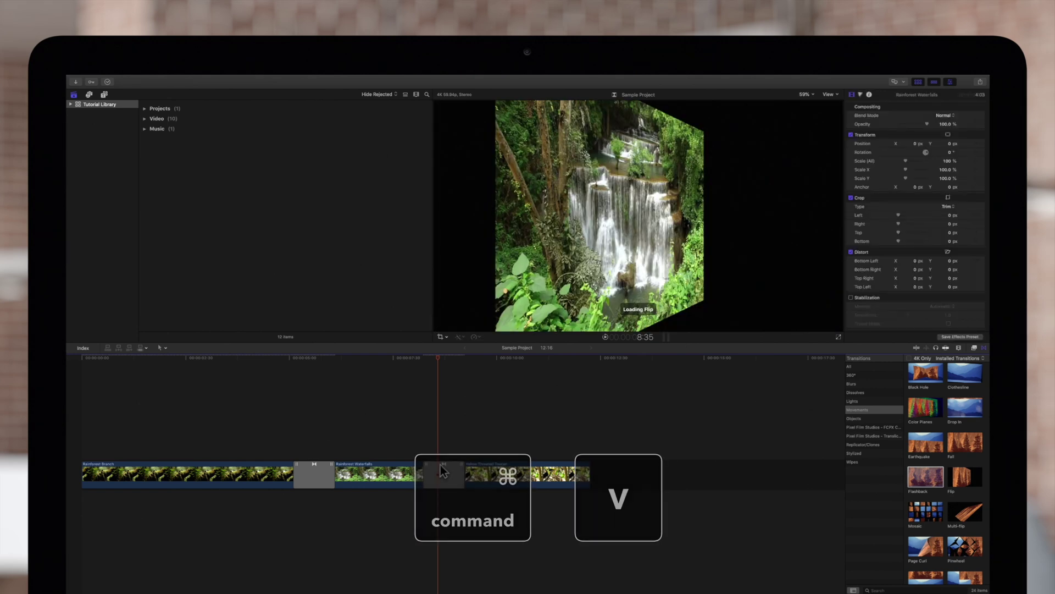
Play the new Flip transition into the toucan clip, then undo to remove it.
left_click(417, 452)
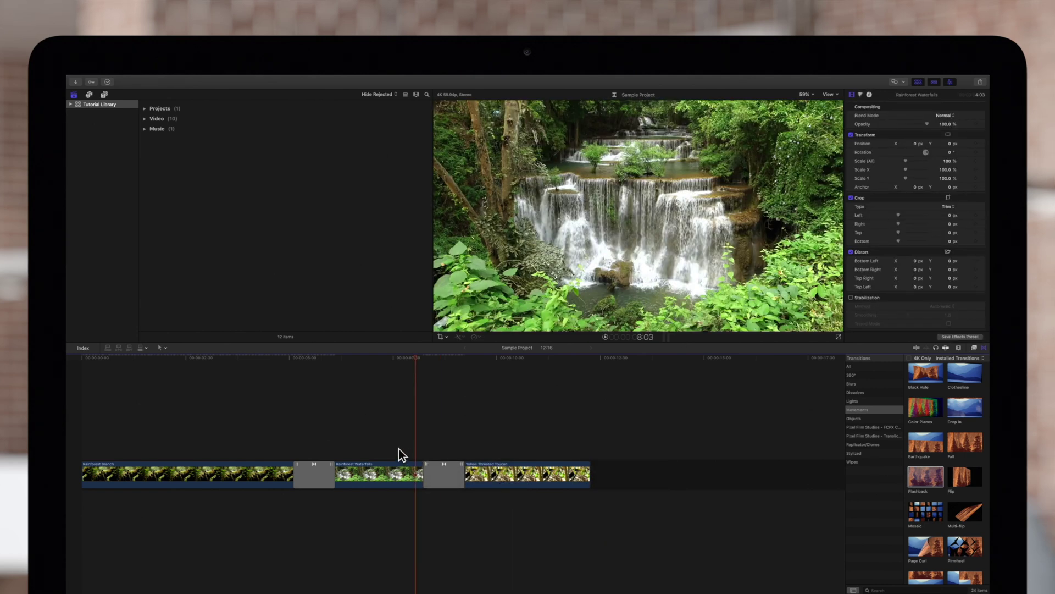
key("space")
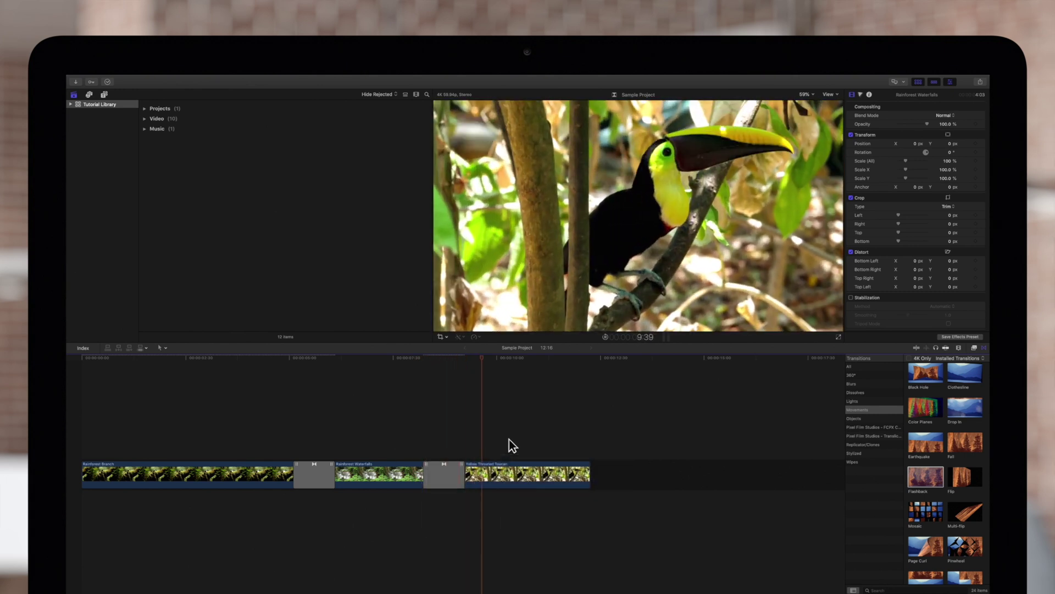
key("space")
key("super+z")
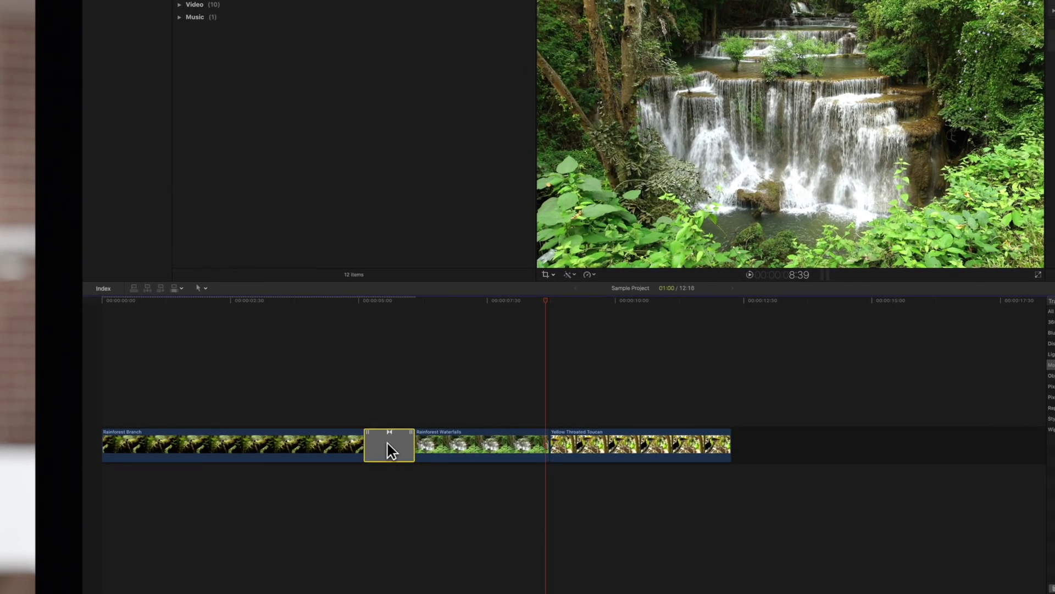
Option-drag the first Flip onto the waterfall-toucan edit and preview the duplicate.
left_click_drag(391, 447, 538, 446)
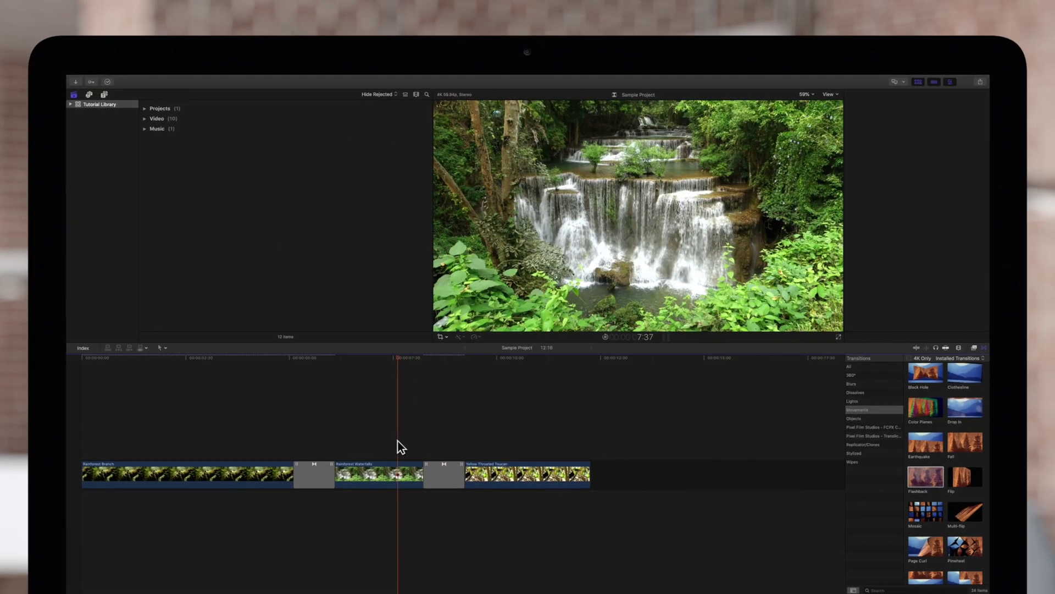
key("space")
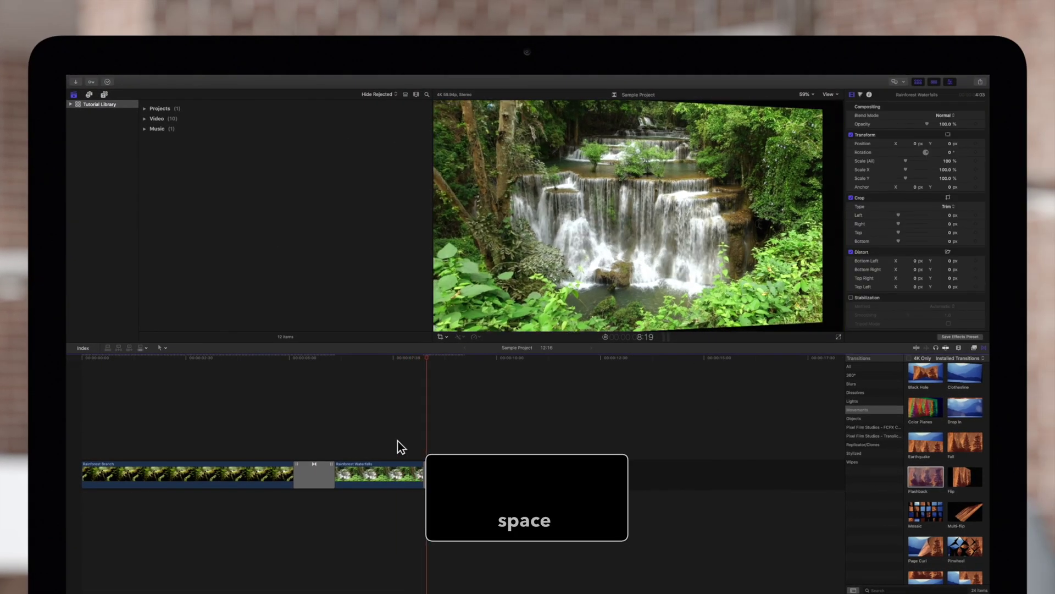
key("space")
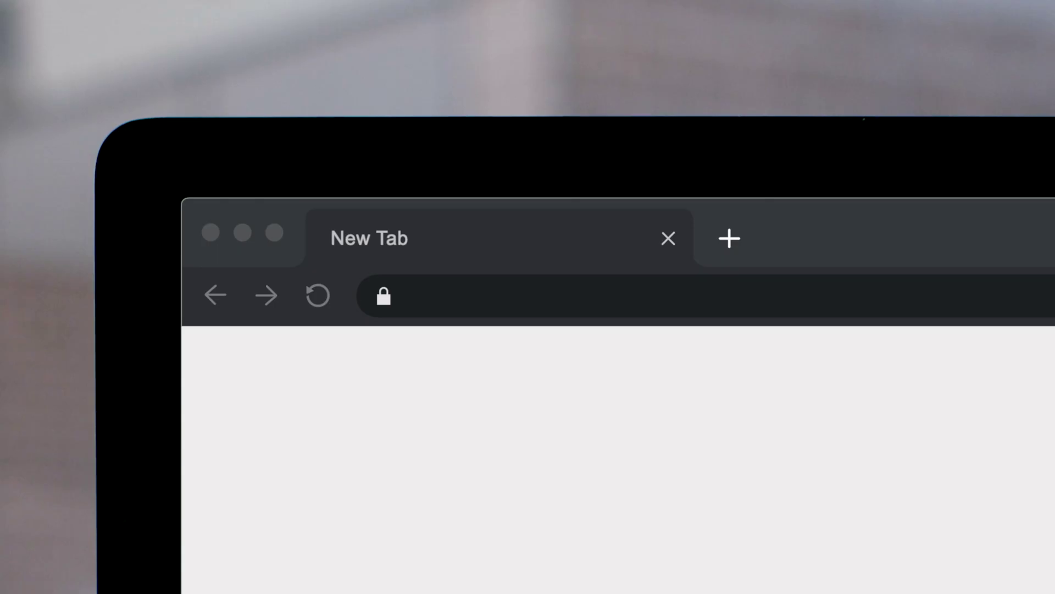
type("dios.com")
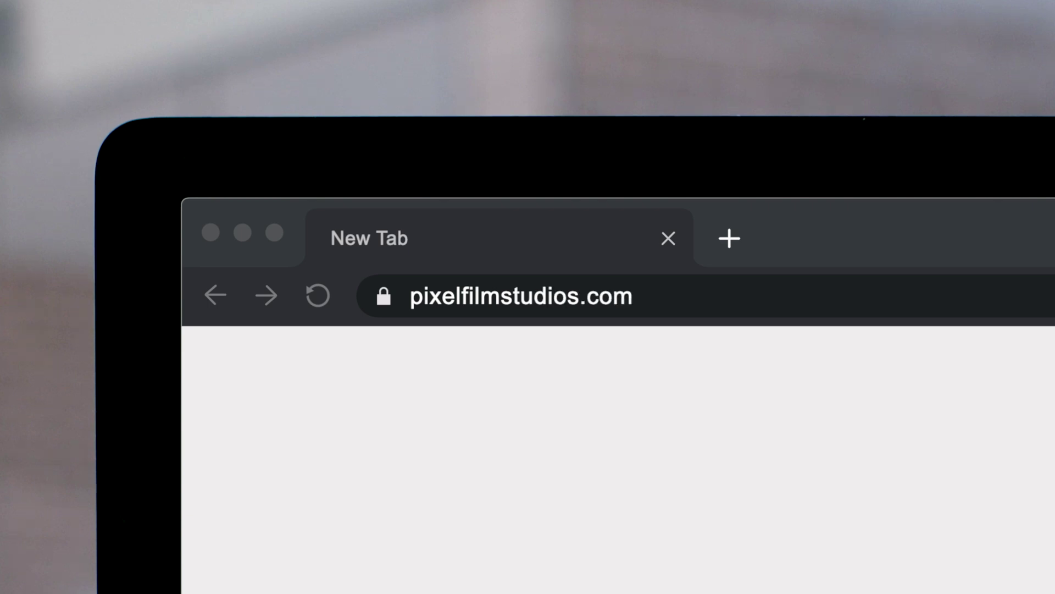